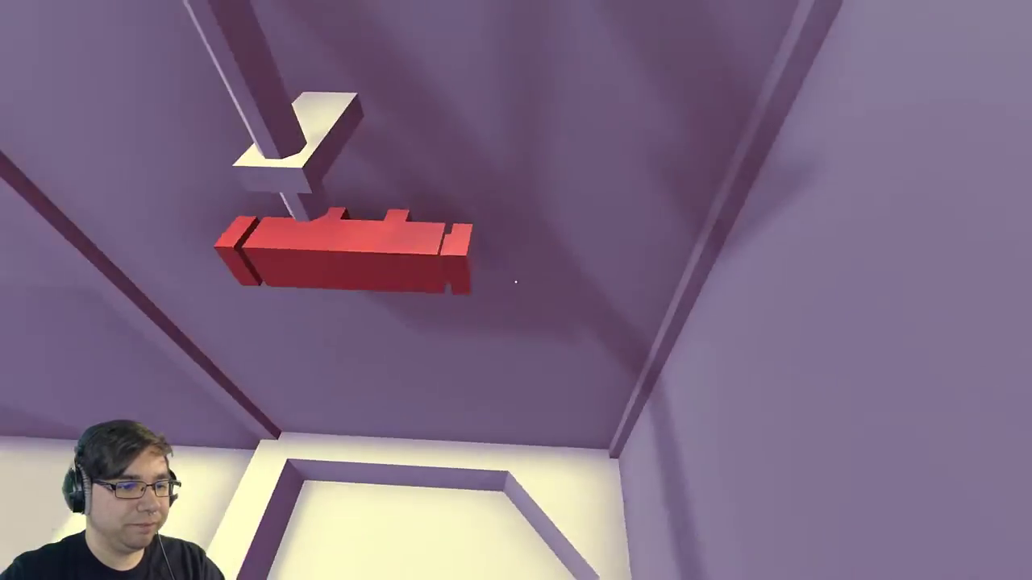
left_click(514, 281)
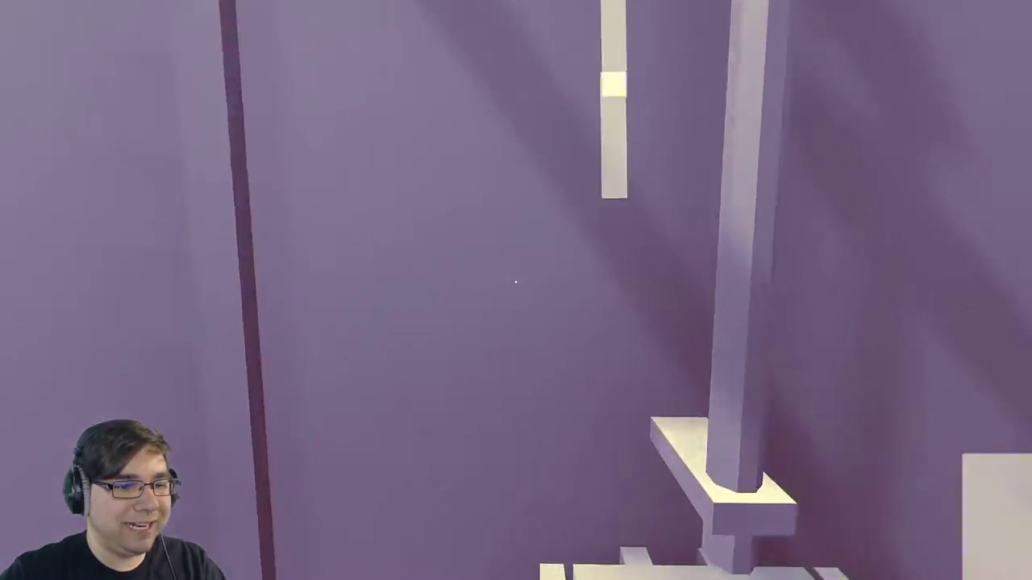